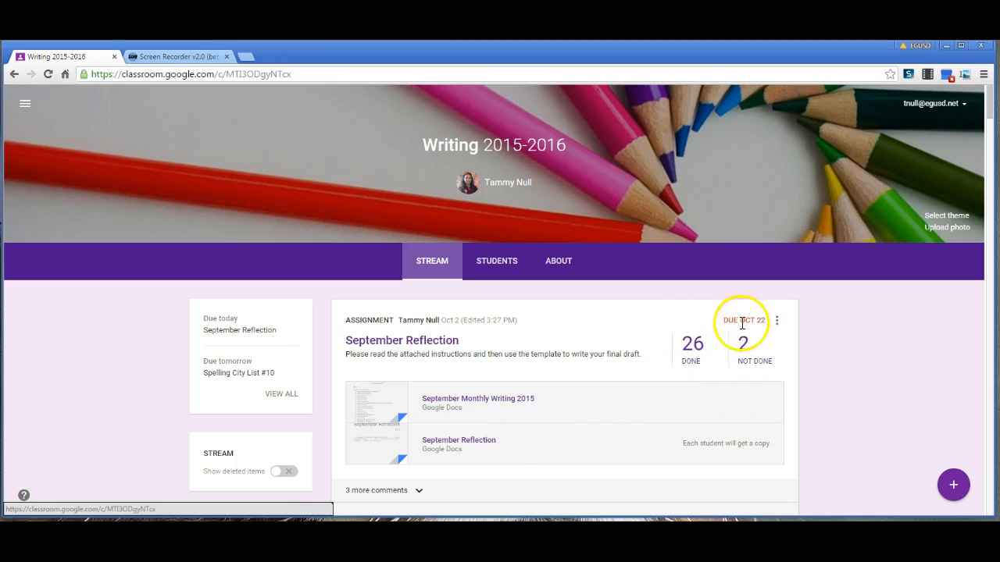
Open the completed submissions for the September Reflection assignment and scroll through the student work
left_click(692, 347)
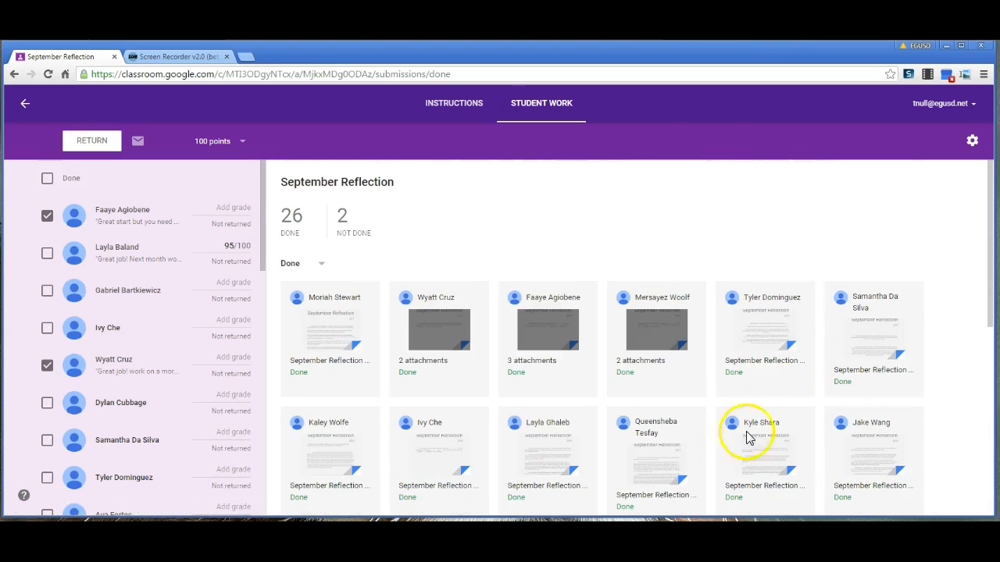
scroll(792, 368, "down", 3)
scroll(785, 368, "down", 2)
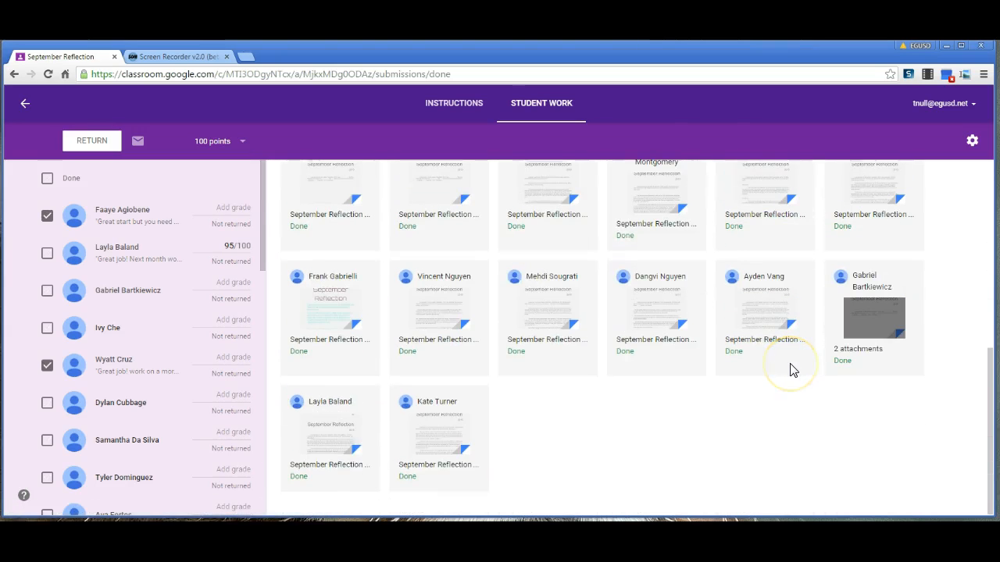
scroll(792, 370, "up", 1)
scroll(792, 368, "up", 3)
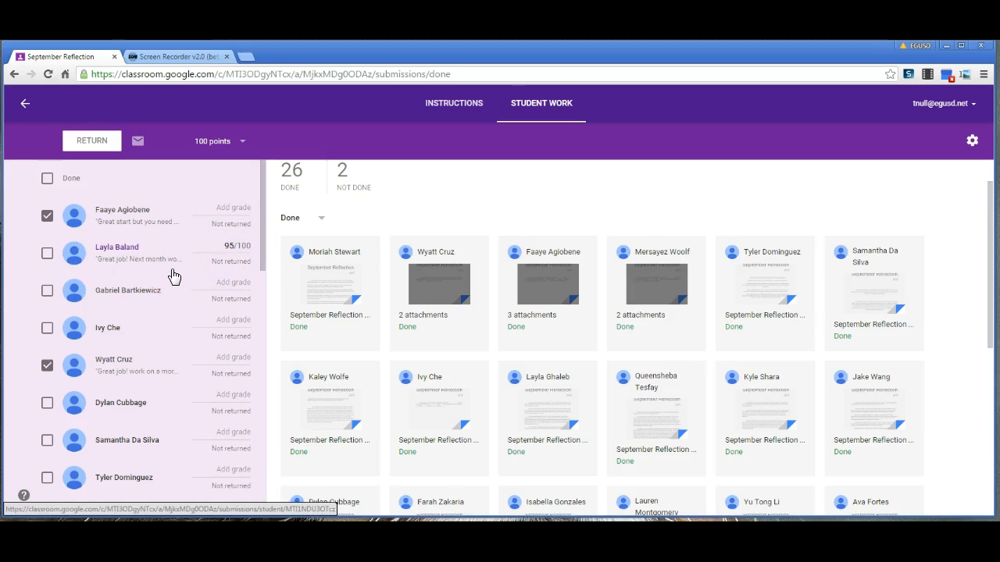
Open the second checked student's submission and preview their September Reflection template document, then close it
left_click(174, 367)
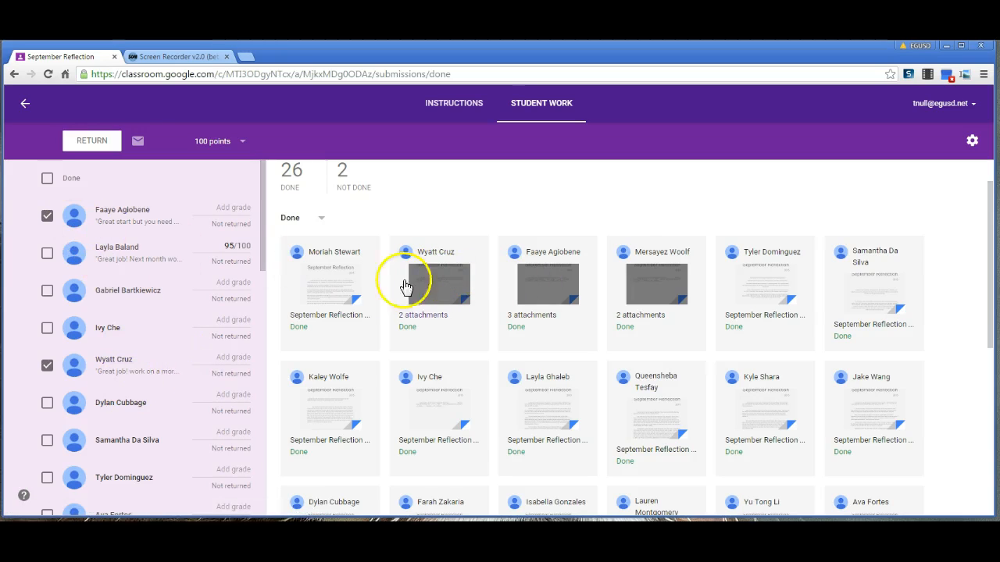
left_click(459, 277)
left_click(457, 275)
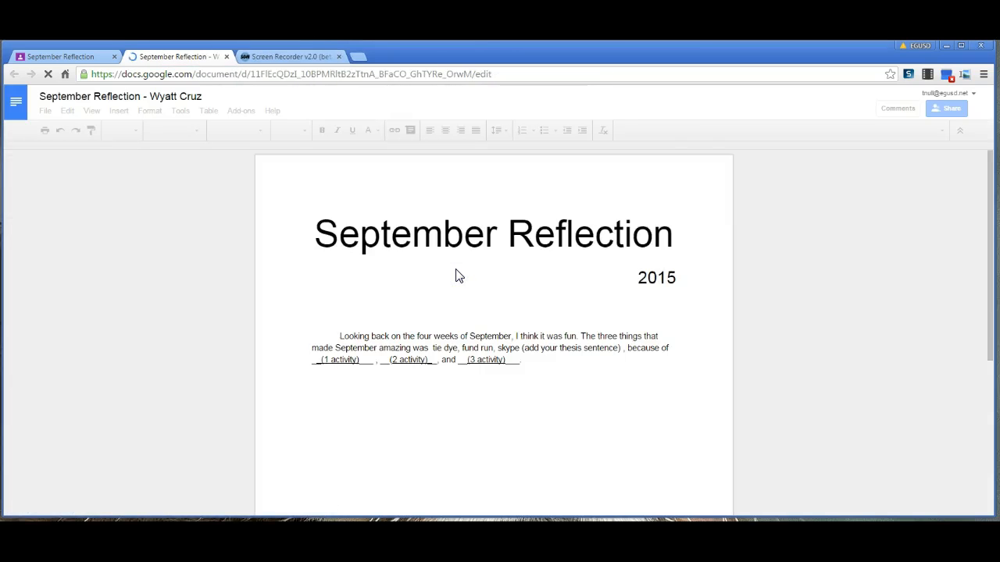
left_click(225, 57)
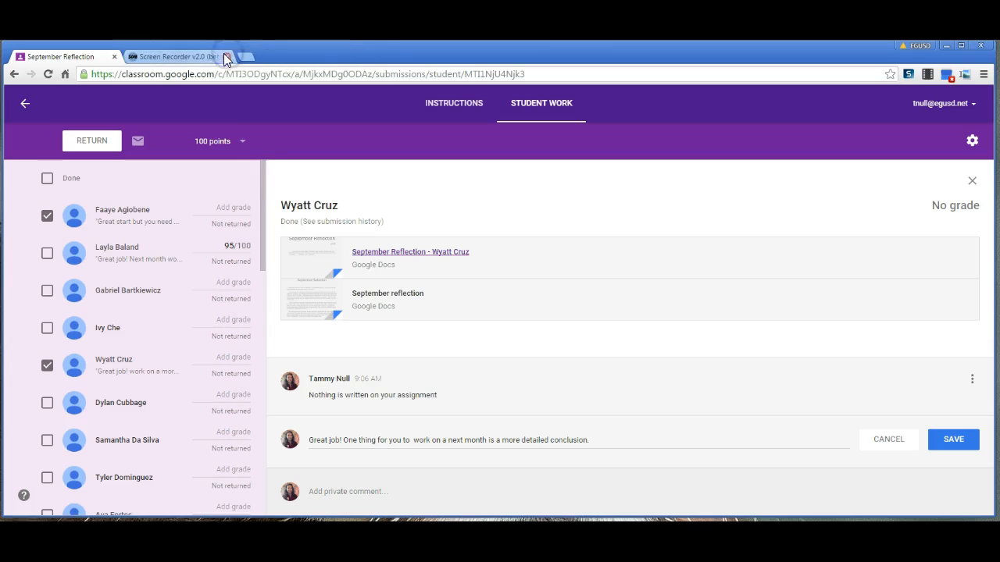
Open the student's 'September reflection' document and read through the essay
left_click(375, 292)
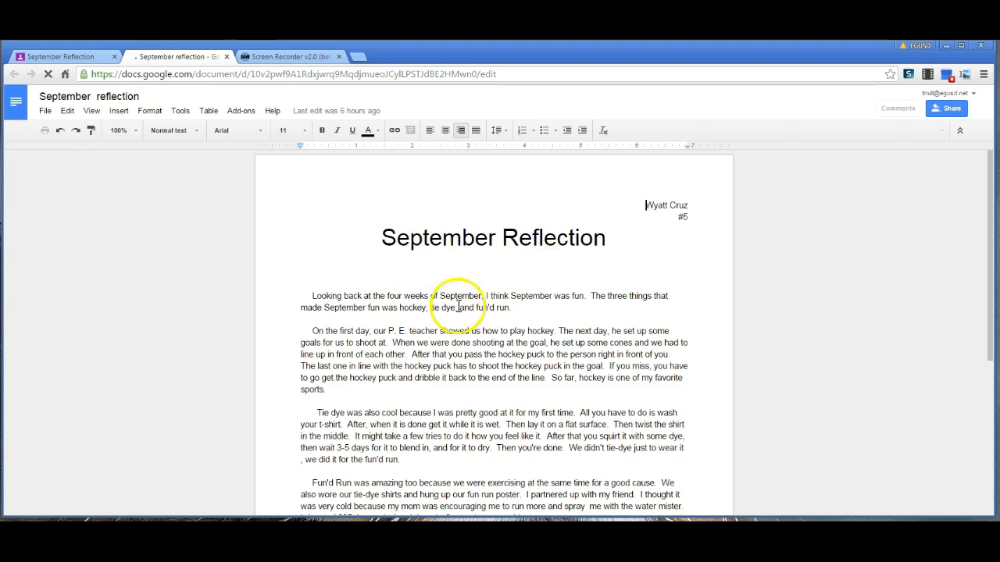
scroll(453, 325, "down", 3)
scroll(461, 344, "up", 2)
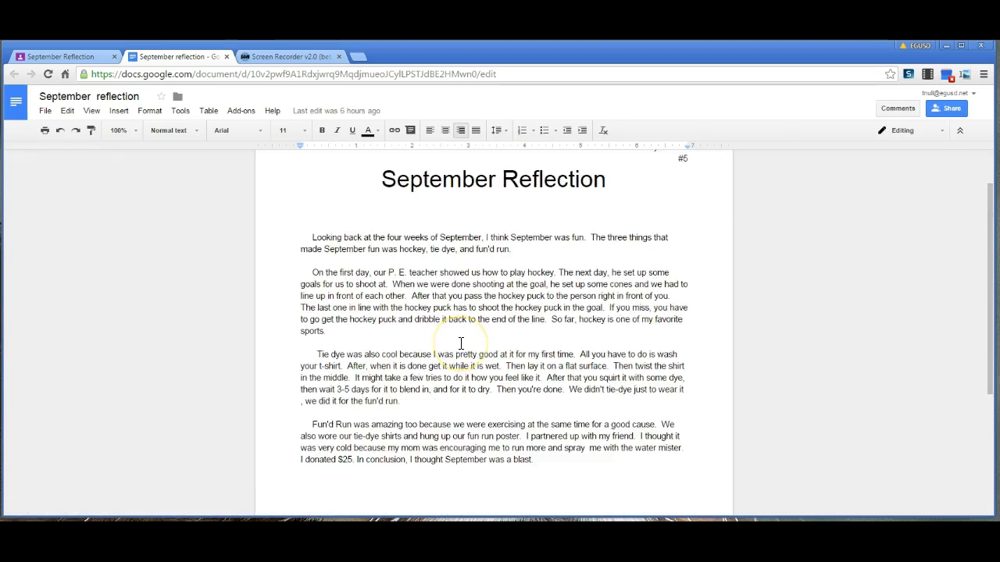
scroll(460, 343, "up", 1)
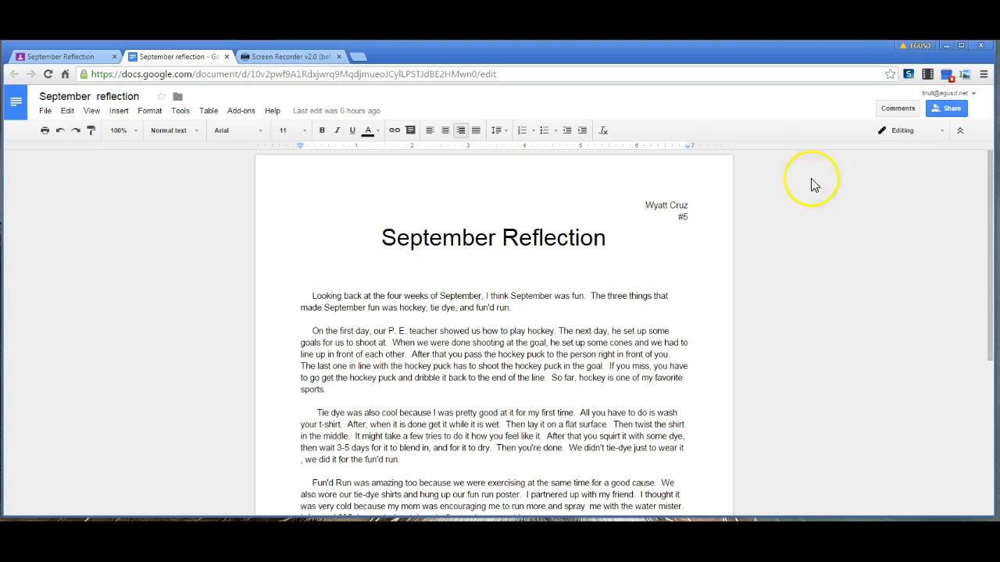
left_click(901, 108)
left_click(934, 140)
left_click(776, 250)
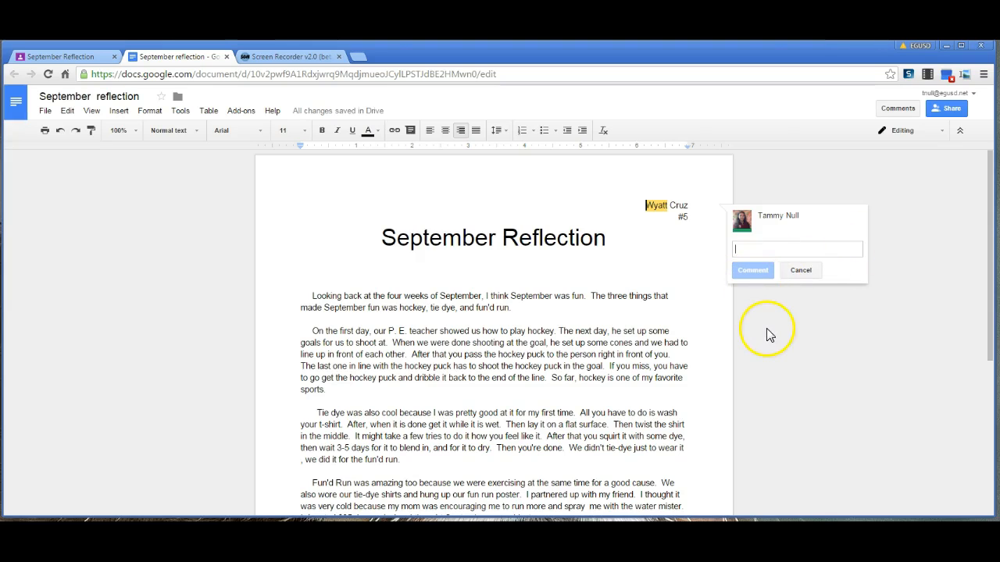
left_click(660, 364)
Select the sentence 'In conclusion, I thought September was a blast.' and write a comment asking to expand the conclusion
scroll(619, 393, "down", 3)
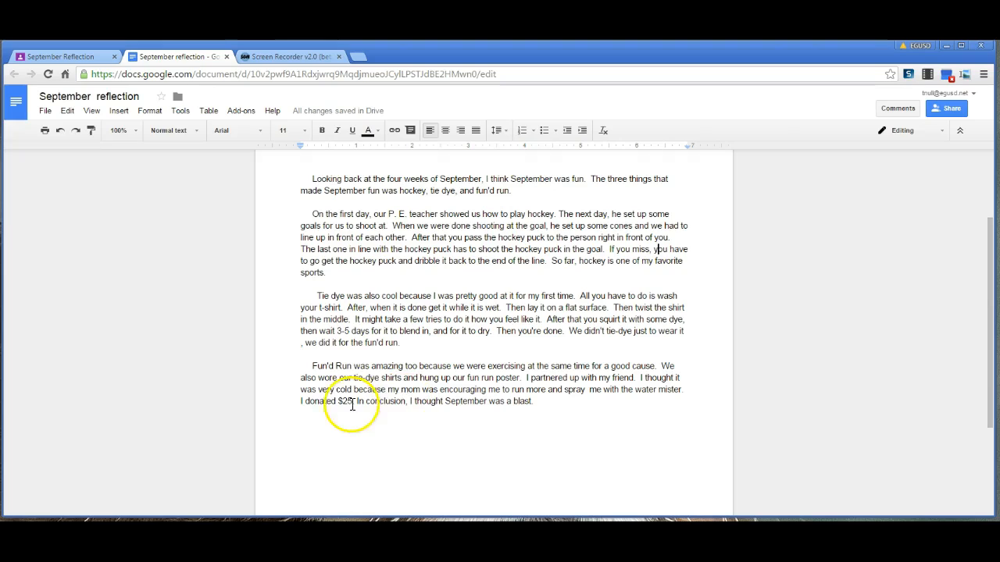
left_click_drag(352, 404, 538, 405)
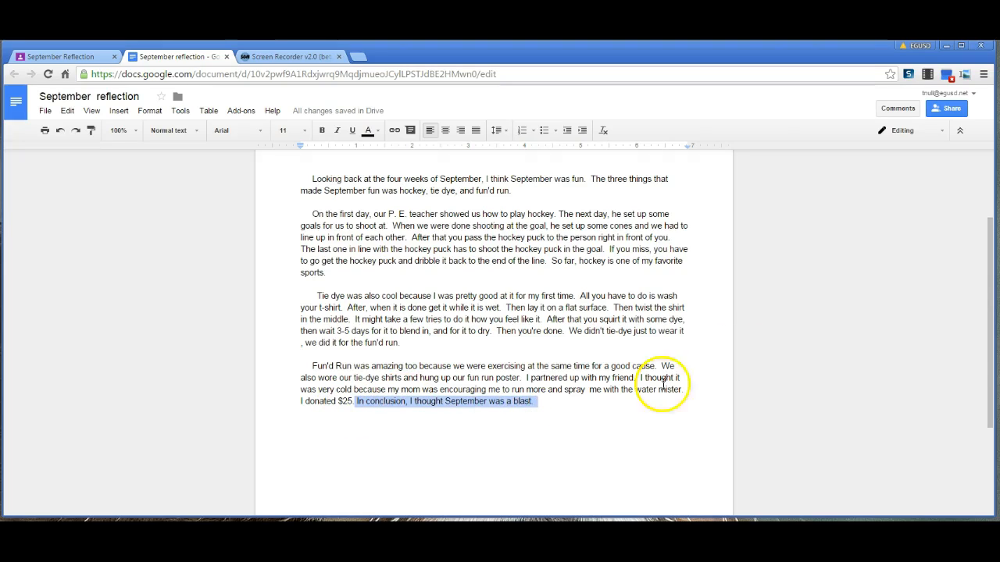
left_click(897, 109)
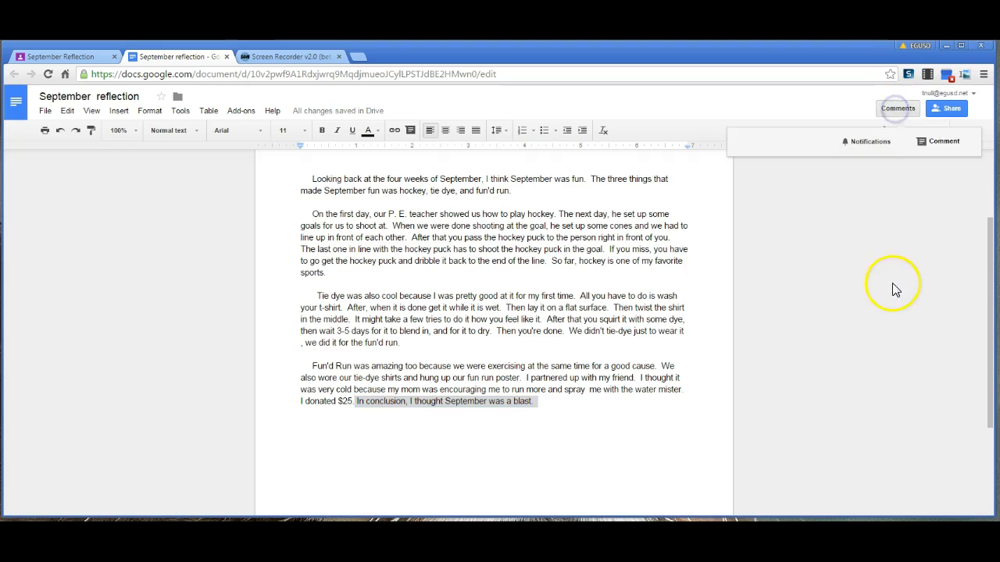
left_click(934, 143)
type("Please work on explanding yo")
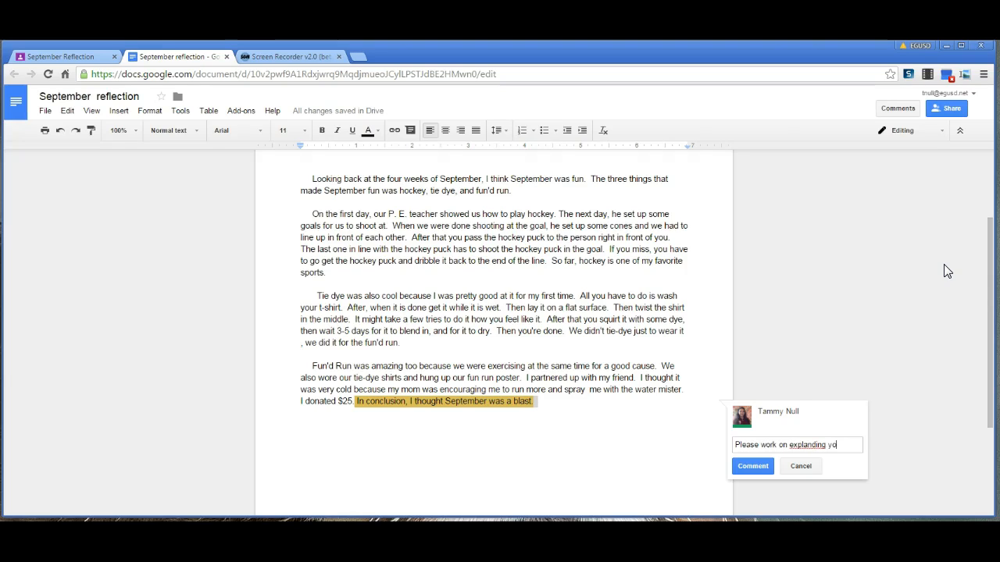
type("clussion!")
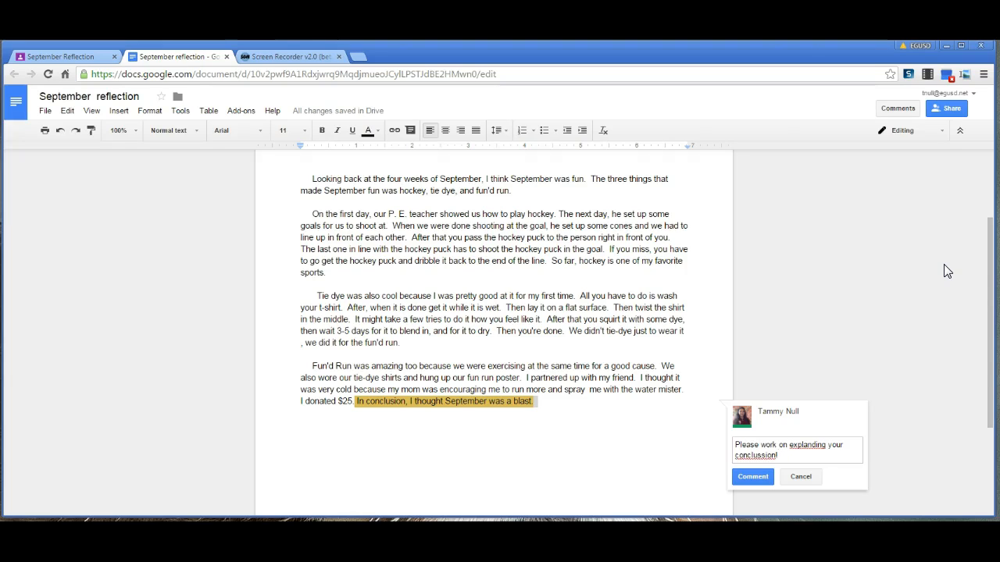
Correct the comment's spelling to 'Please work on expanding your conclusion!' and post it
right_click(804, 445)
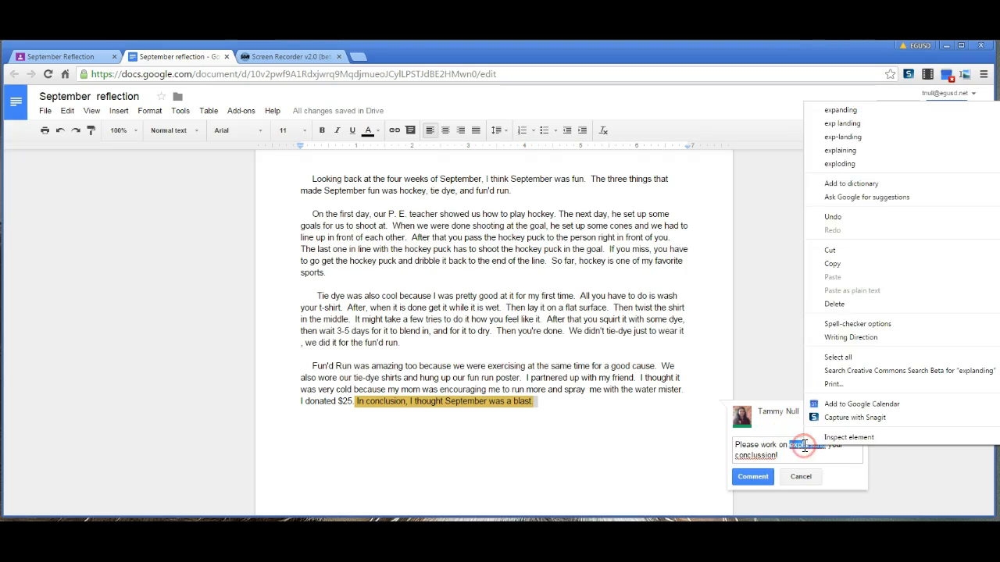
left_click(840, 110)
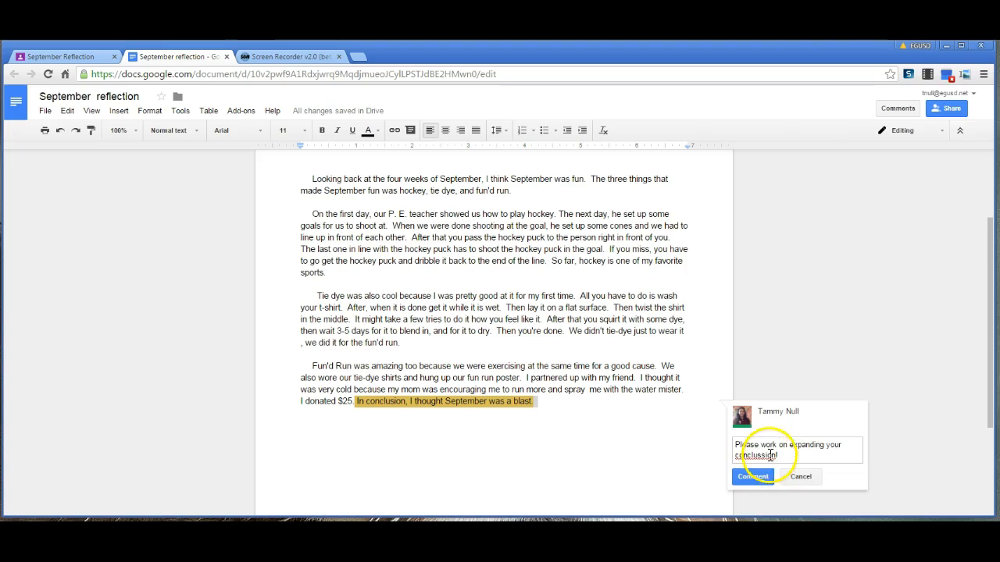
right_click(767, 455)
left_click(809, 120)
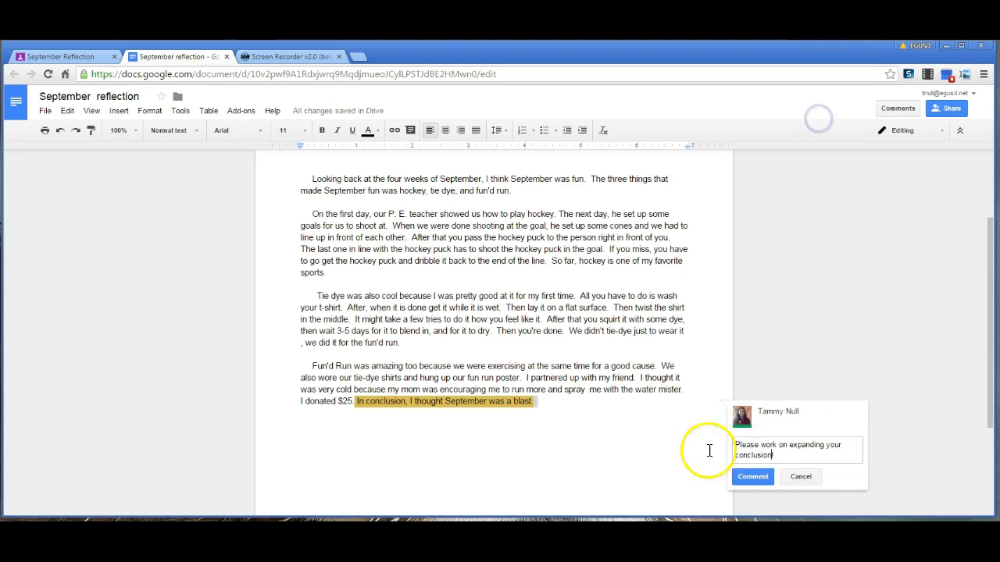
left_click(753, 477)
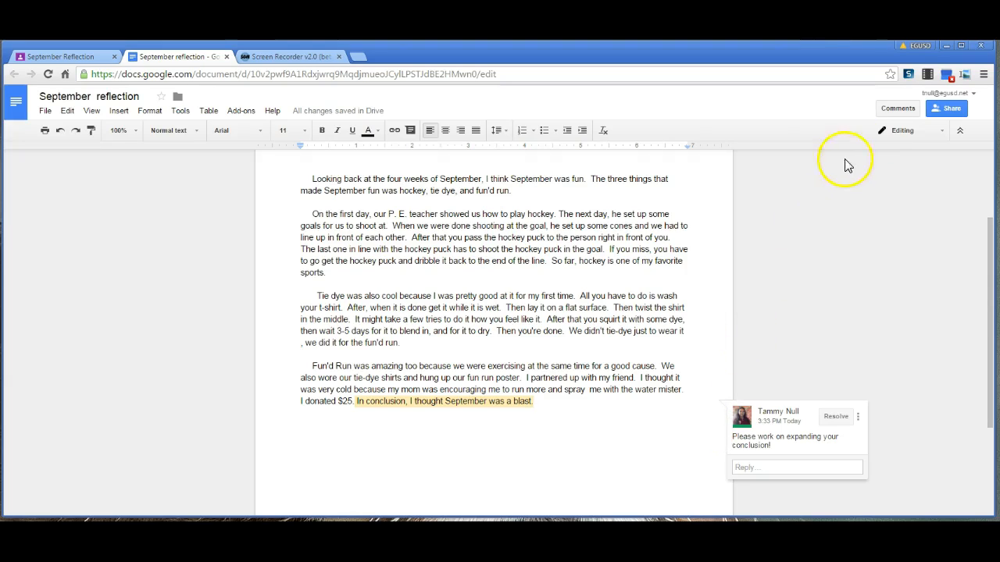
Switch to Suggesting mode and suggest starting a new paragraph before 'In conclusion'
left_click(900, 132)
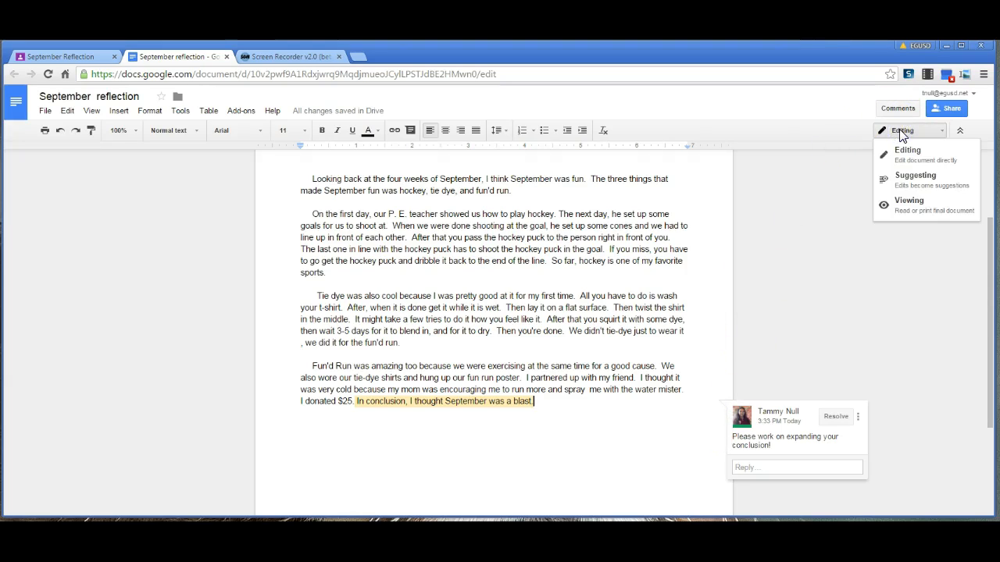
left_click(920, 180)
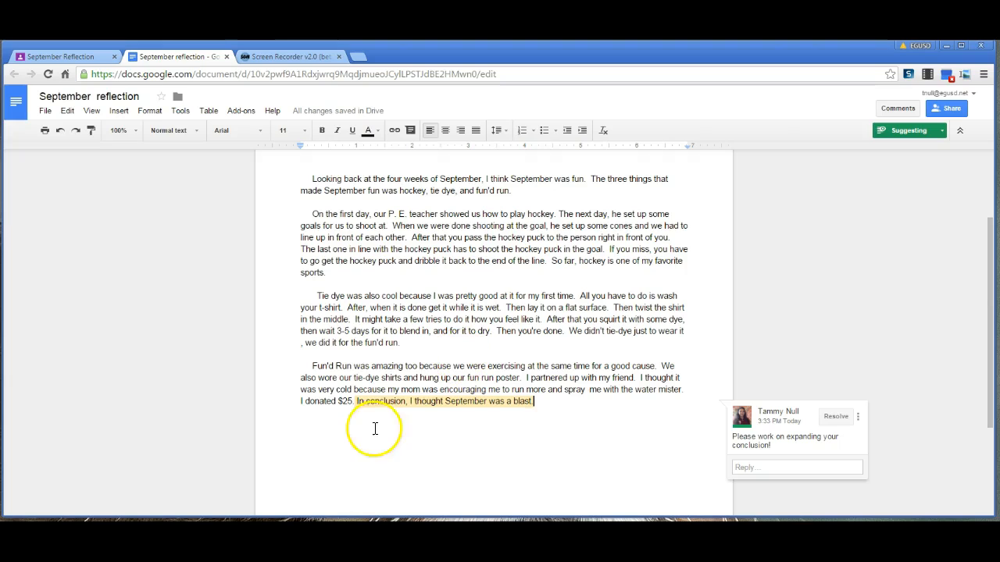
left_click(356, 403)
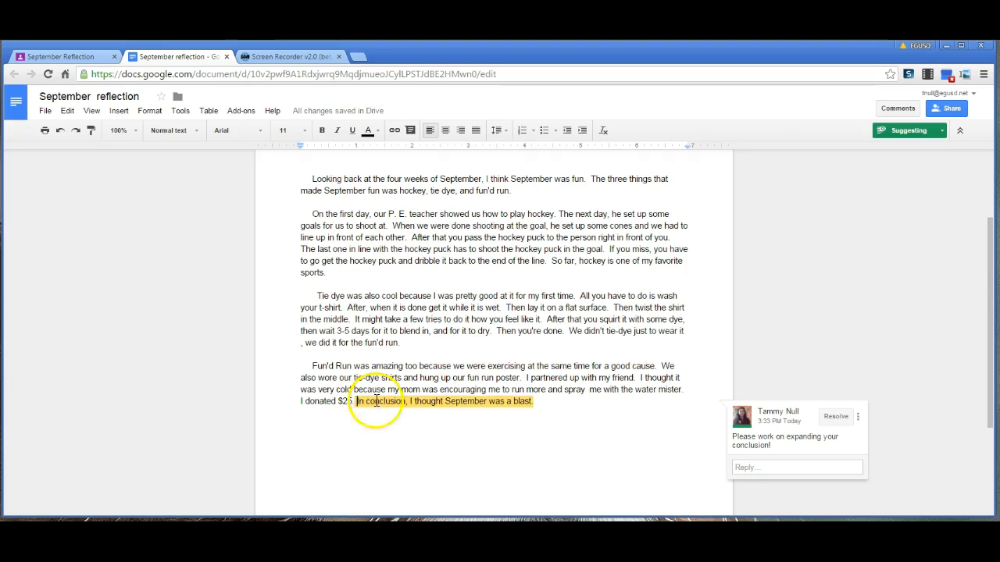
left_click(772, 321)
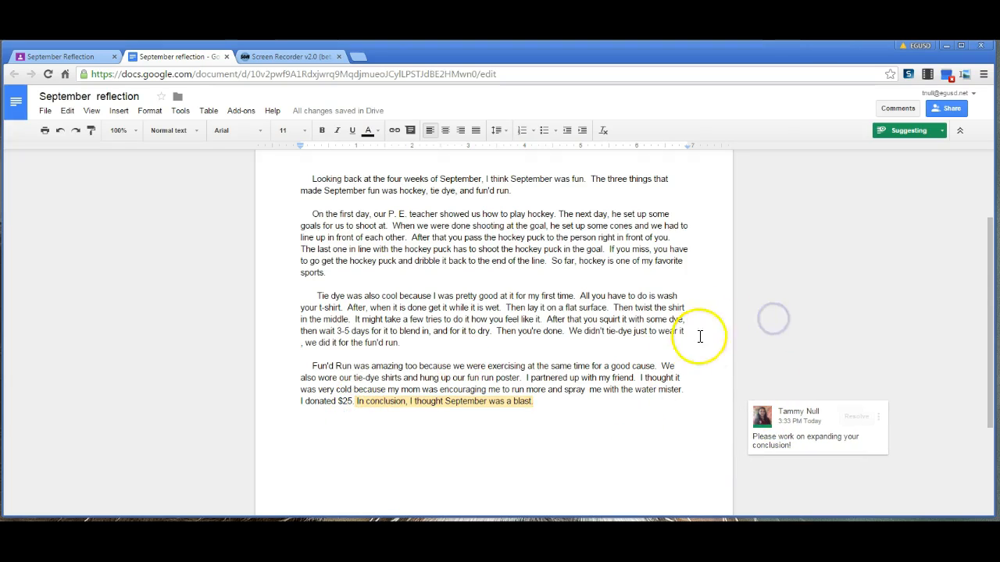
left_click(356, 402)
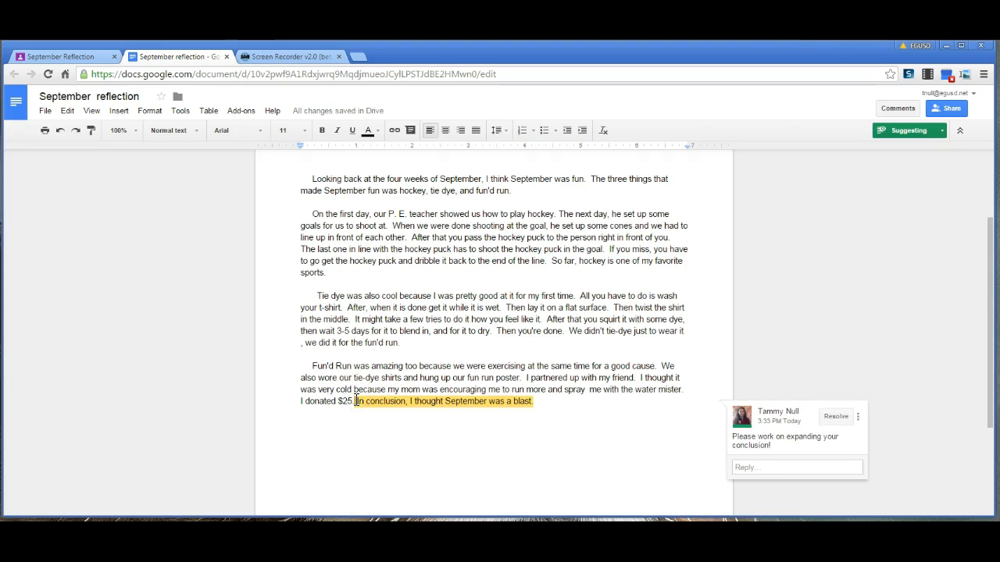
key("Return")
key("Return")
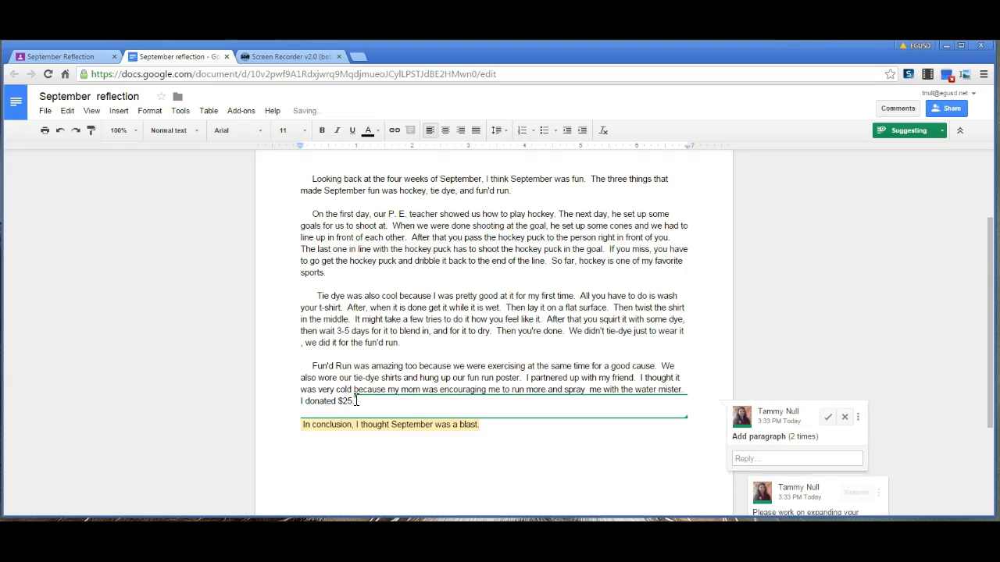
Write the reply 'This should be a separate paragraph' on the paragraph suggestion
left_click(770, 458)
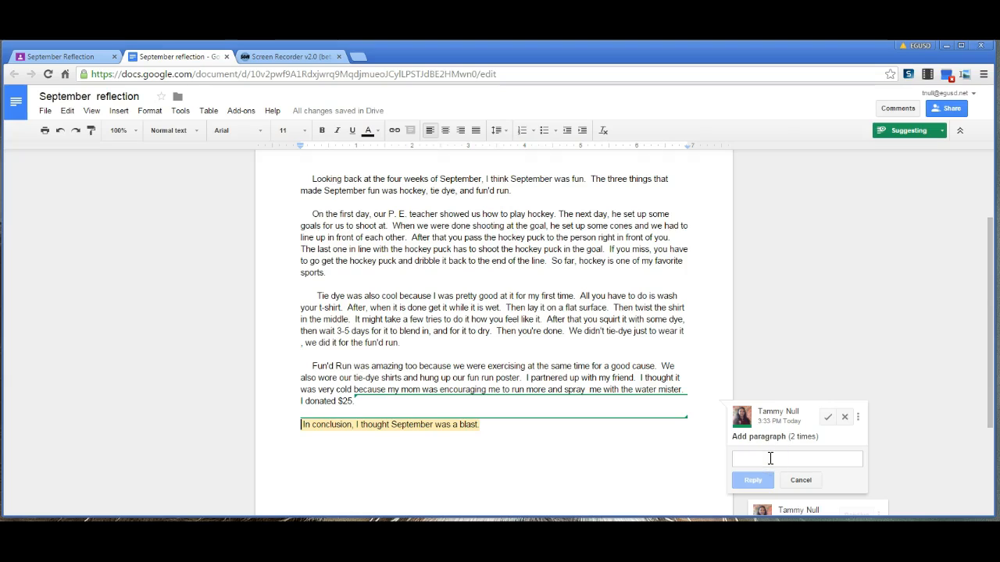
type("This should be a seperate paragraph")
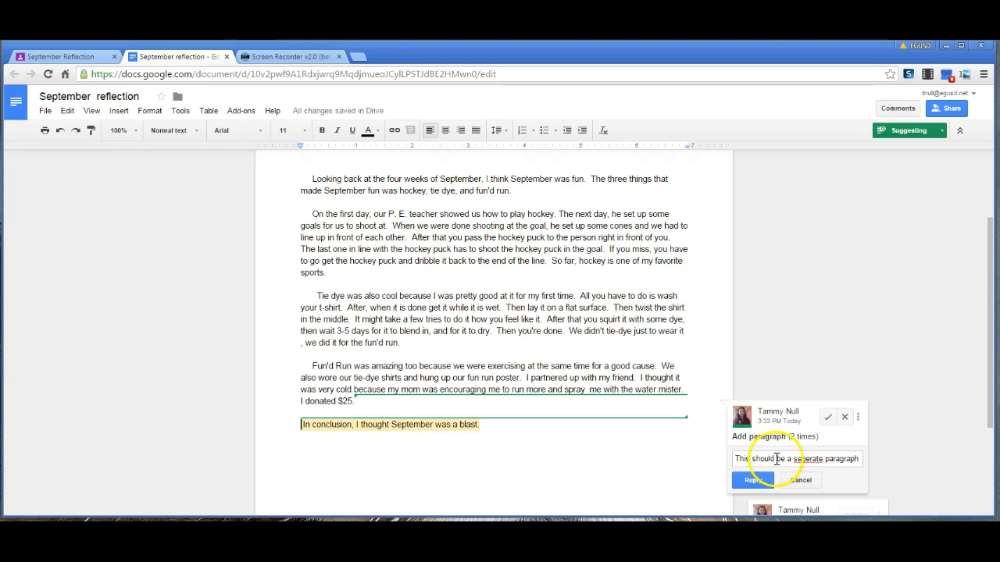
right_click(812, 458)
left_click(865, 130)
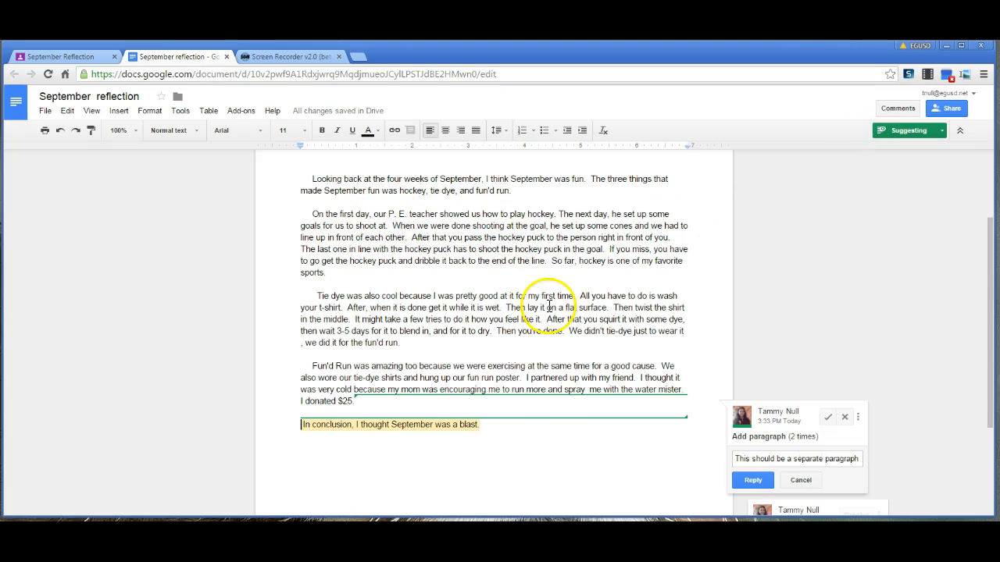
Try to close the student's document tab
scroll(549, 305, "up", 2)
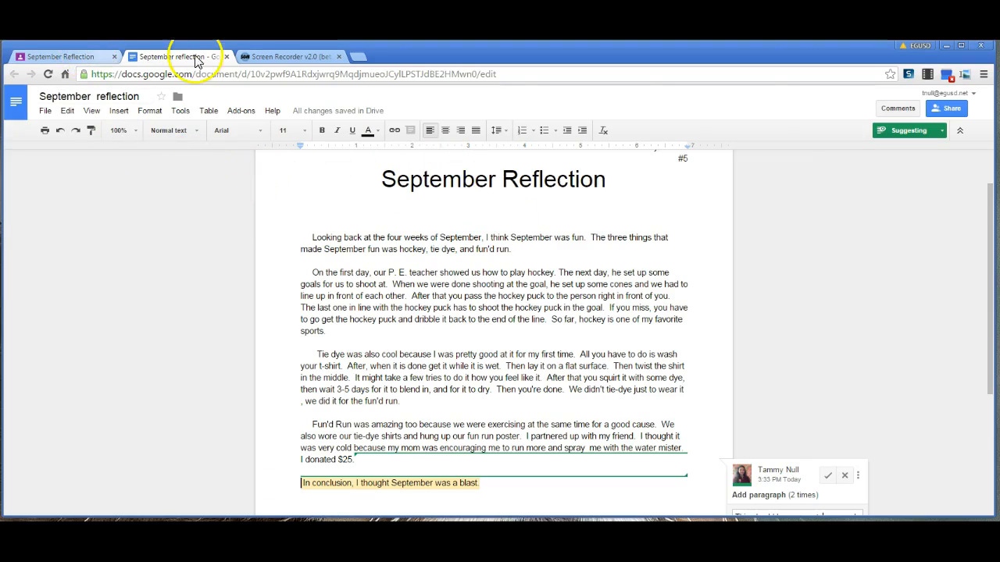
left_click(225, 57)
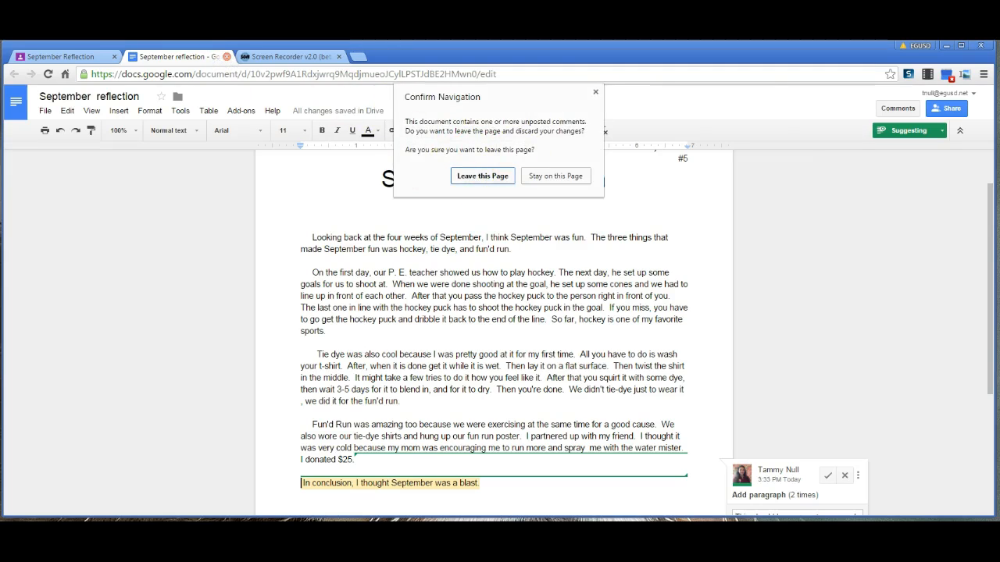
left_click(596, 91)
left_click(227, 57)
left_click(550, 192)
Return to the Classroom tab and save the edited private comment about a more detailed conclusion
left_click(82, 56)
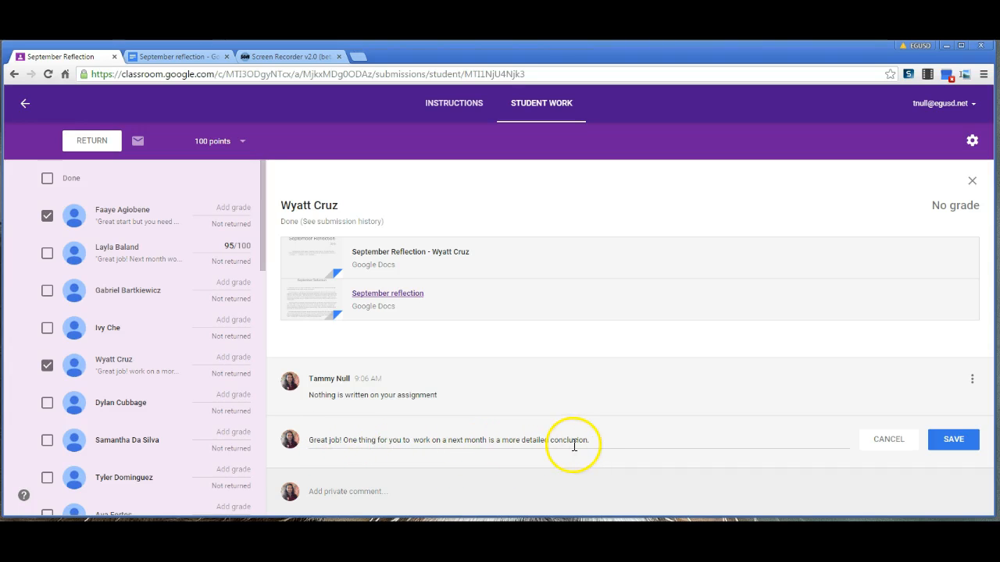
left_click(960, 438)
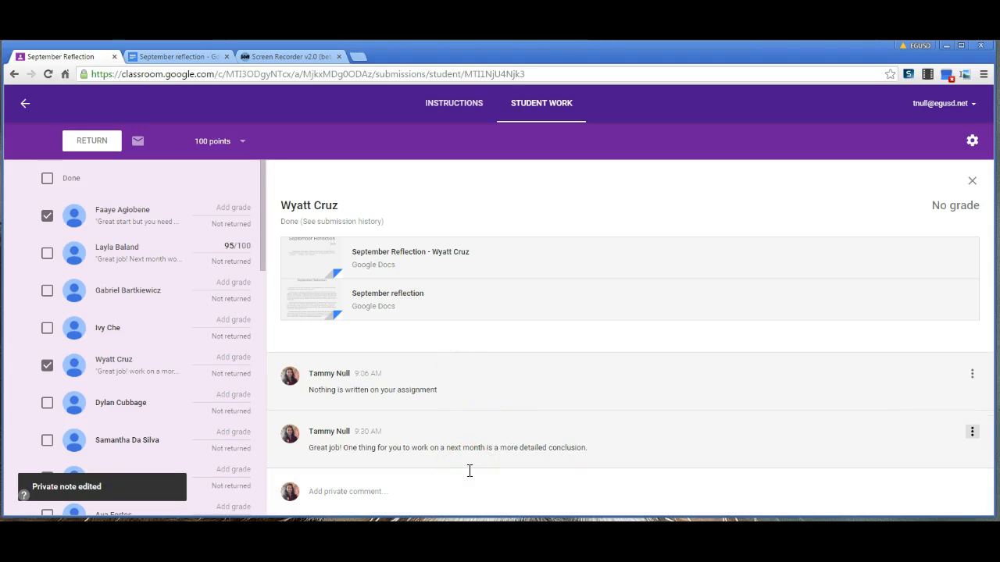
Give the student's submission a grade of 90 out of 100
left_click(224, 358)
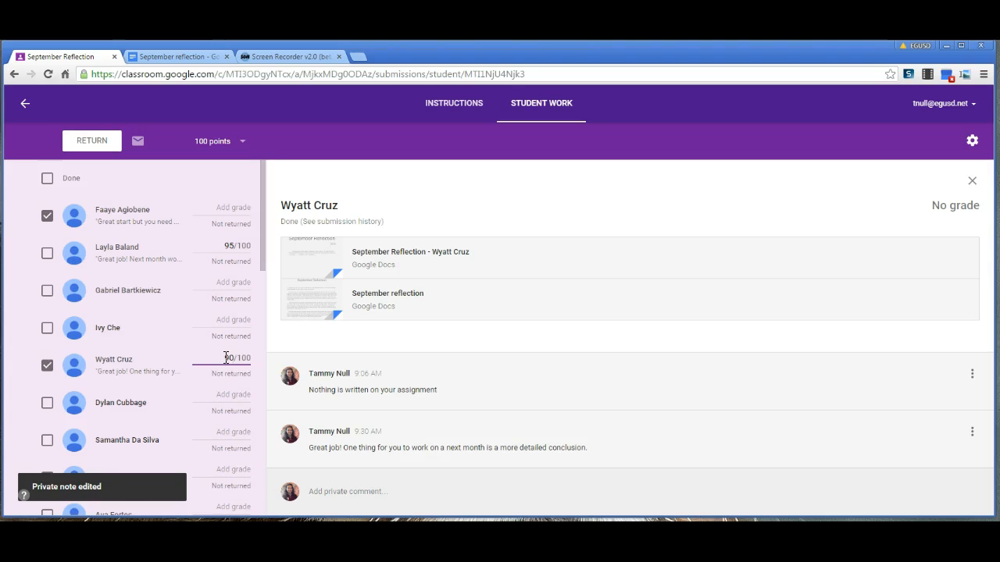
left_click(249, 367)
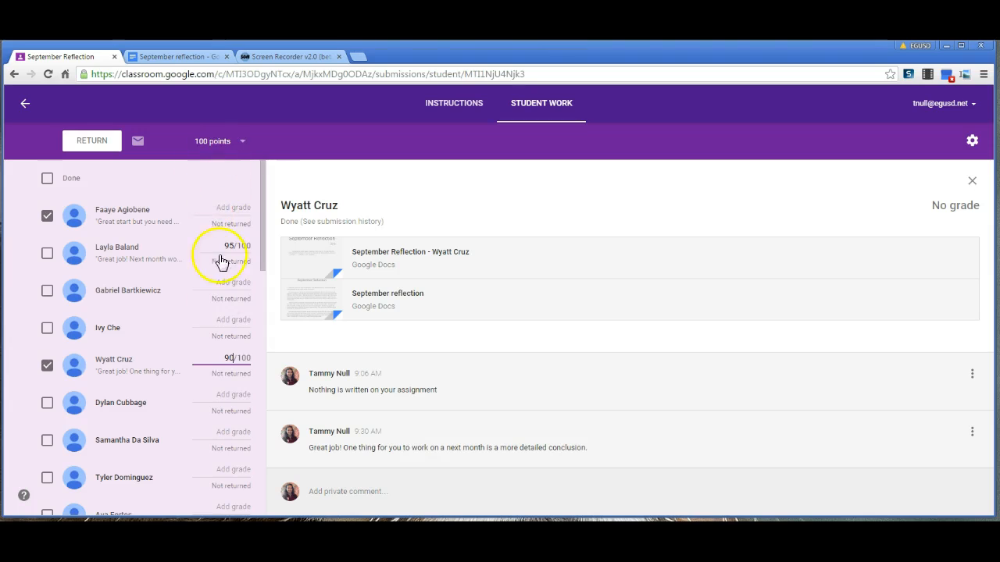
left_click(239, 142)
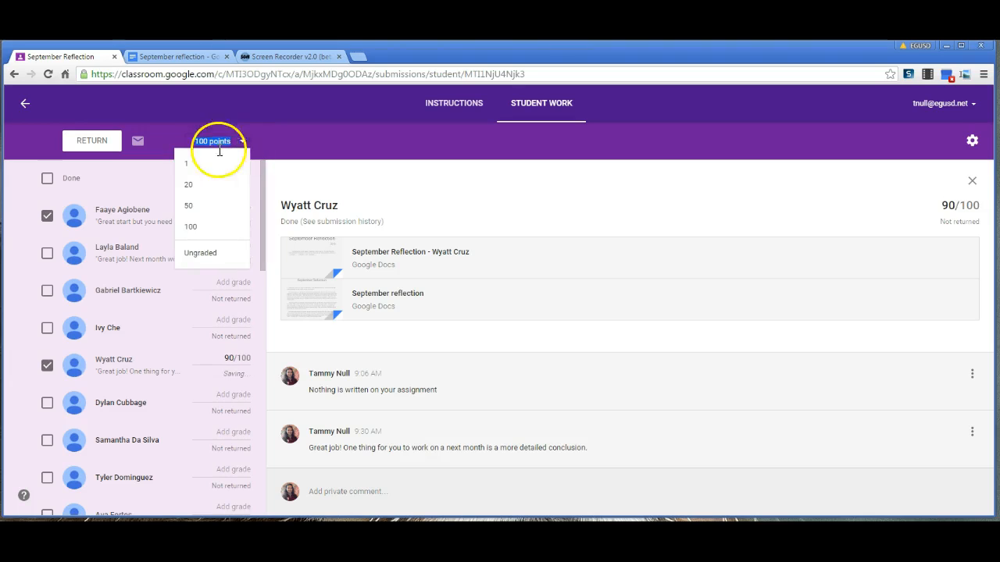
left_click_drag(192, 173, 195, 215)
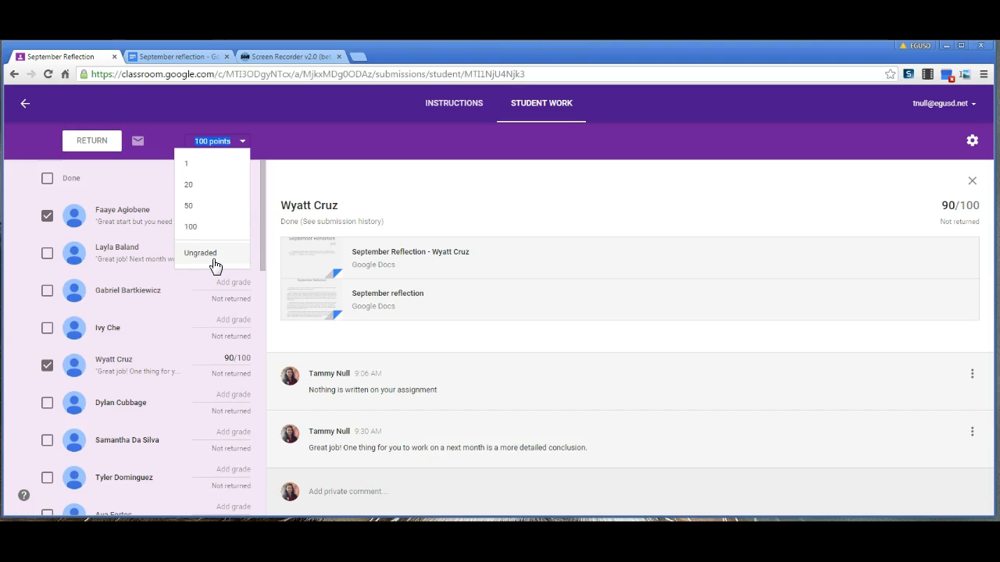
left_click(207, 141)
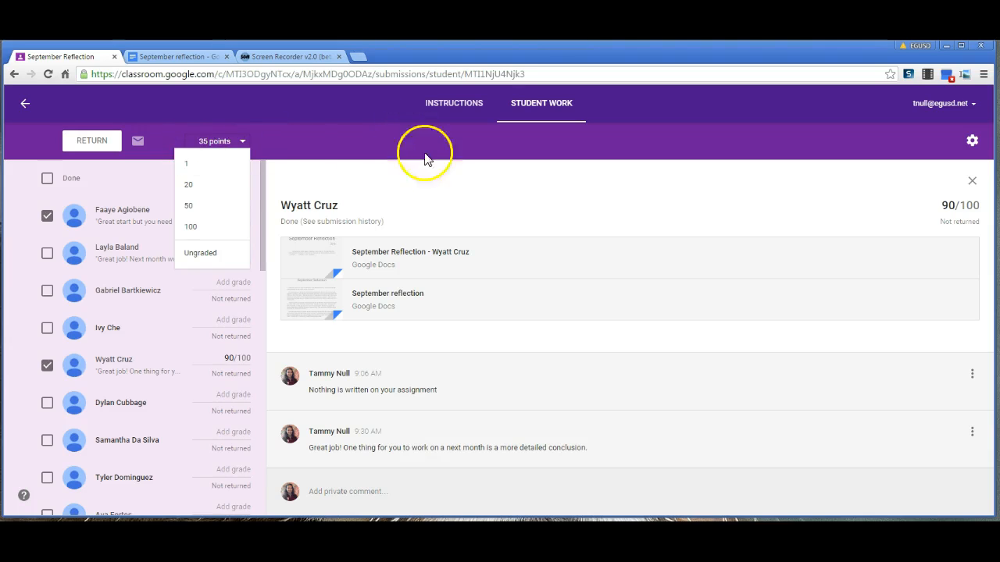
left_click(196, 224)
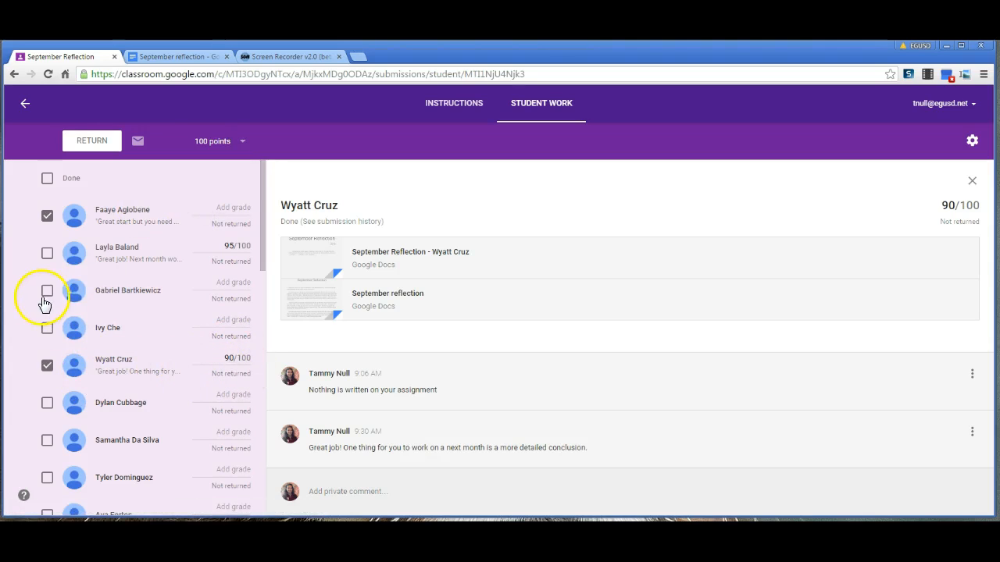
Select only the graded student and return the work to them, confirming the return
left_click(46, 215)
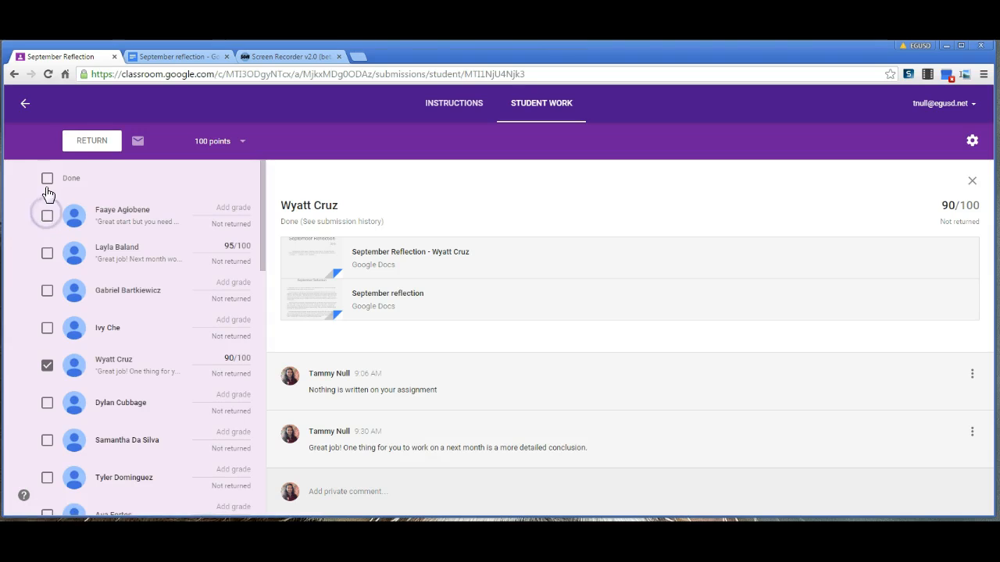
left_click(47, 178)
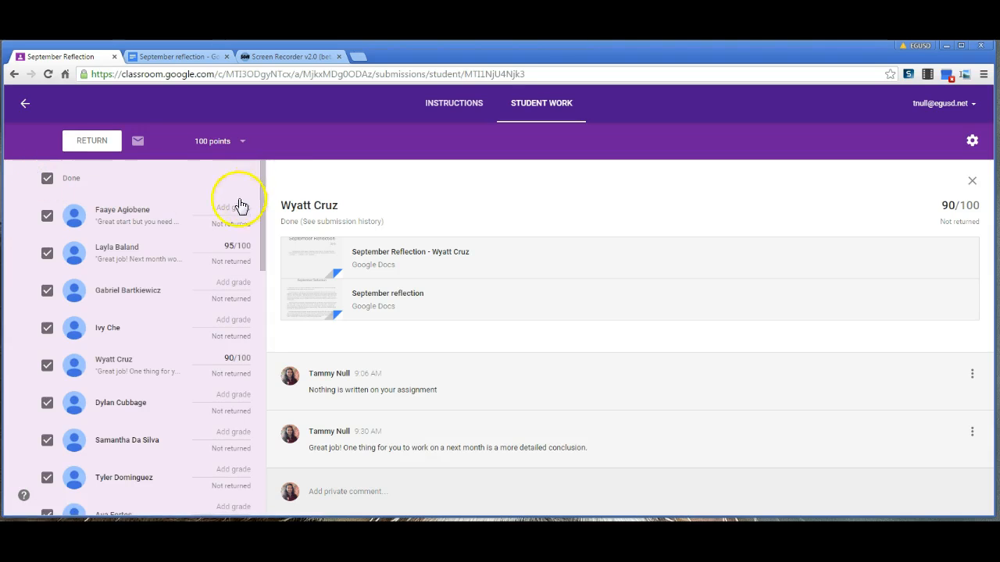
left_click(47, 178)
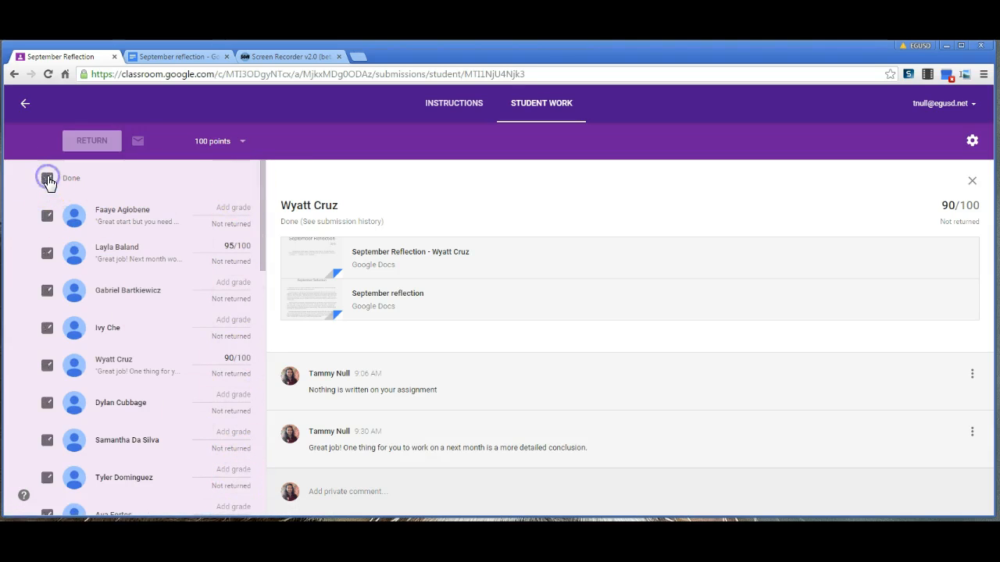
left_click(47, 367)
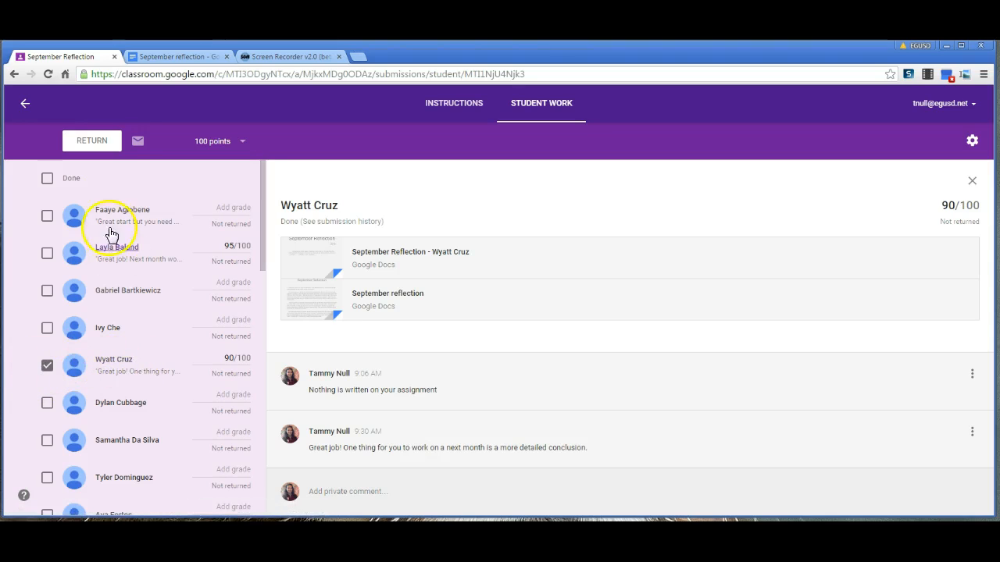
left_click(100, 139)
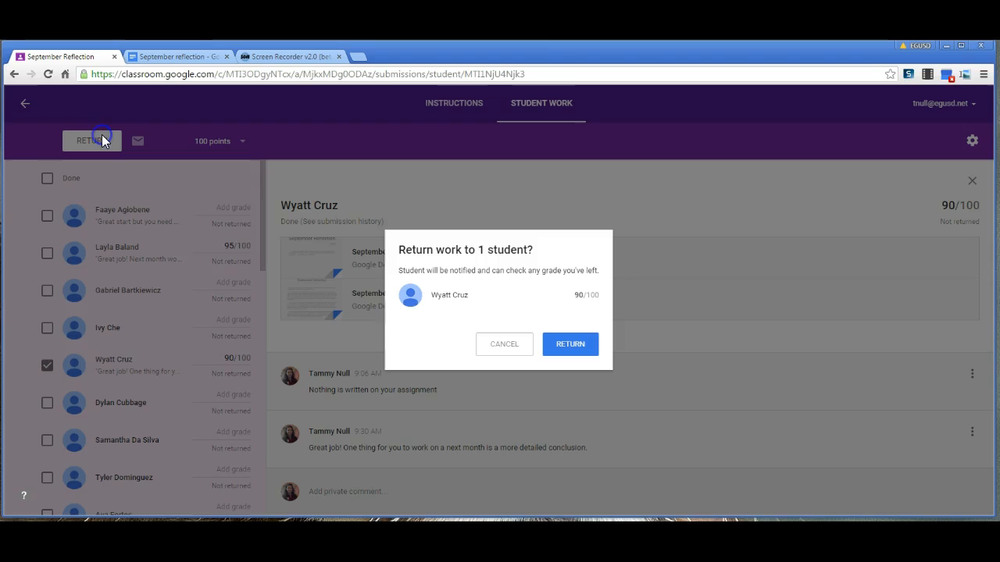
left_click(577, 350)
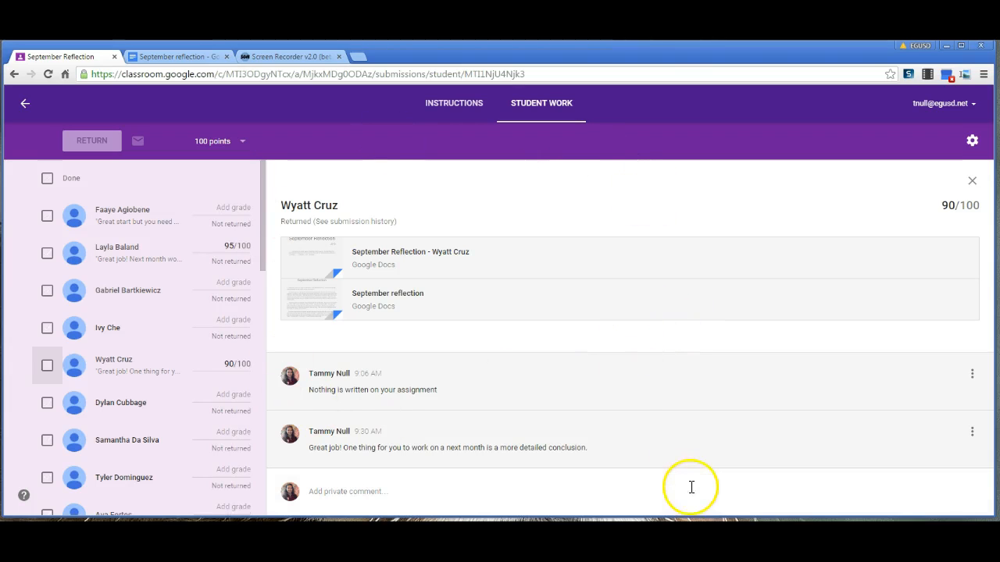
Switch to the student's browser window and open the Math Benchmark #1 Test assignment in the Math class
left_click(597, 92)
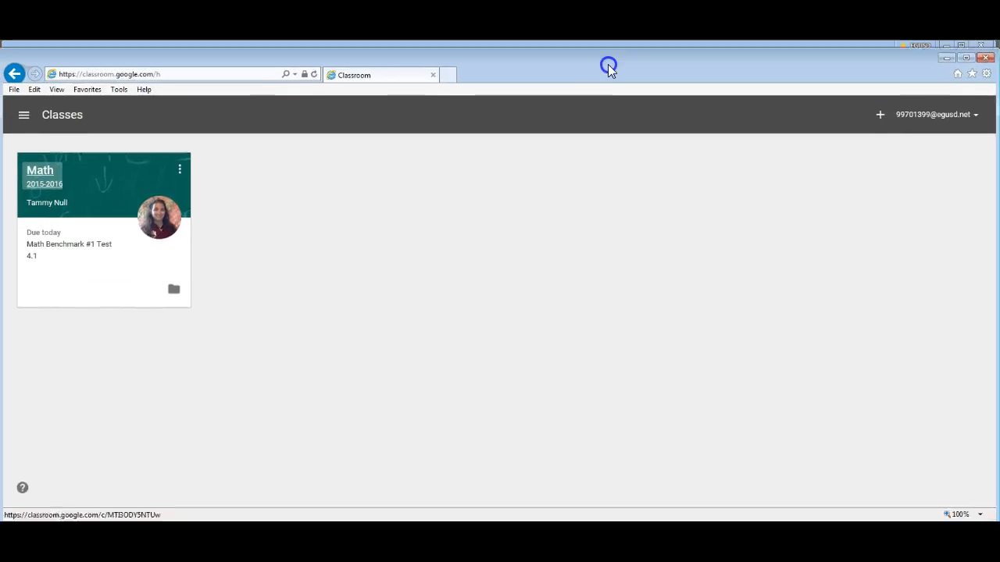
left_click(50, 182)
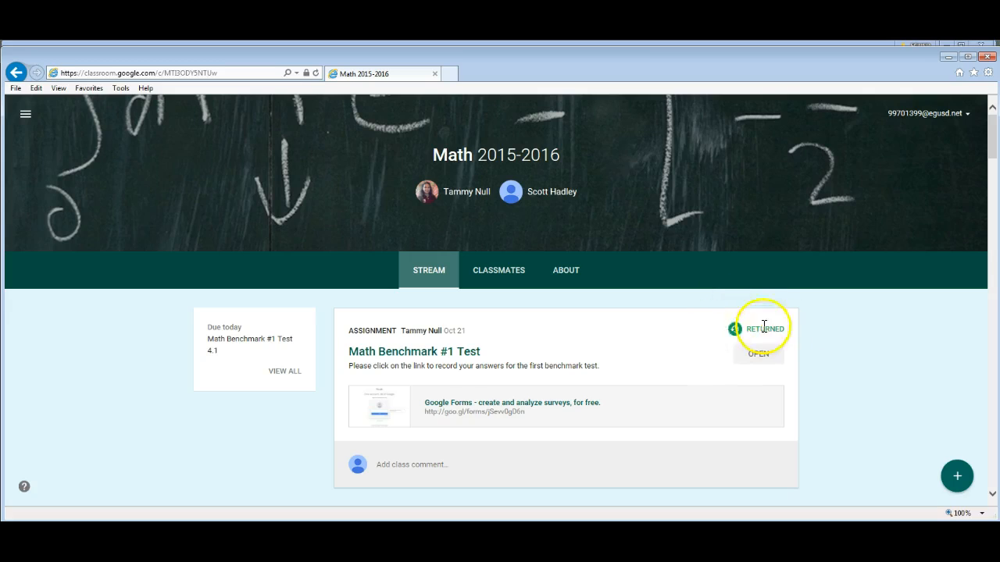
scroll(645, 344, "down", 5)
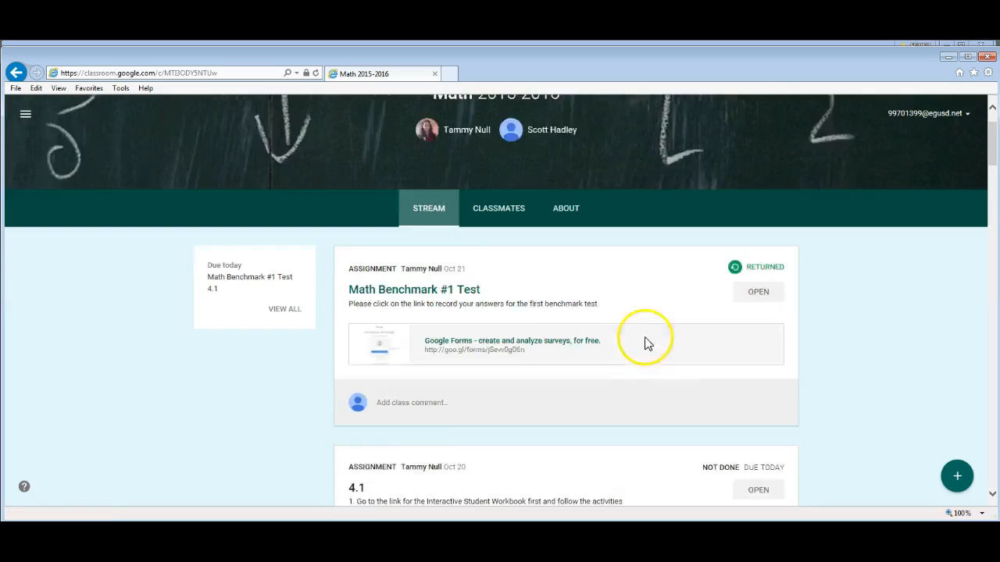
scroll(648, 355, "up", 5)
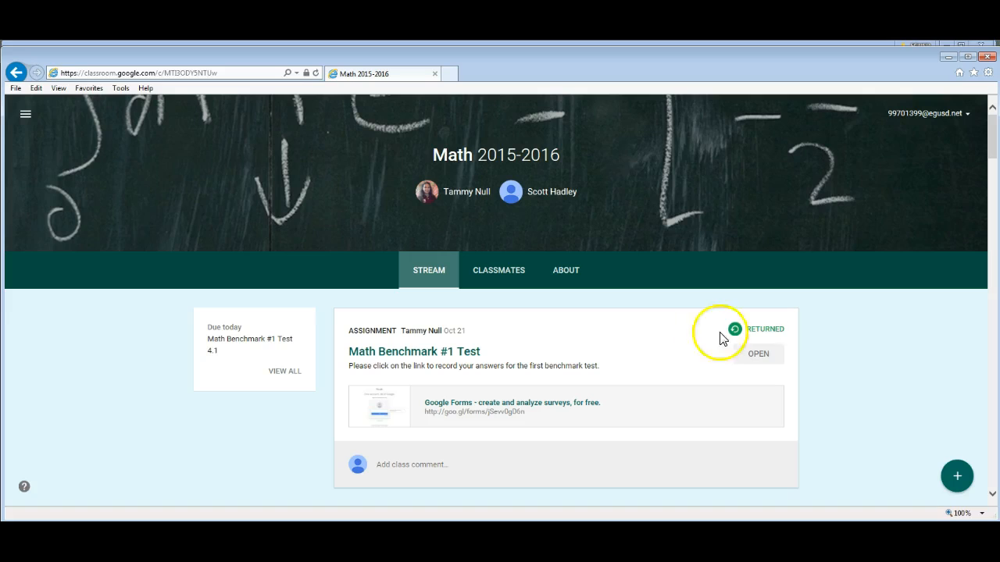
left_click(459, 352)
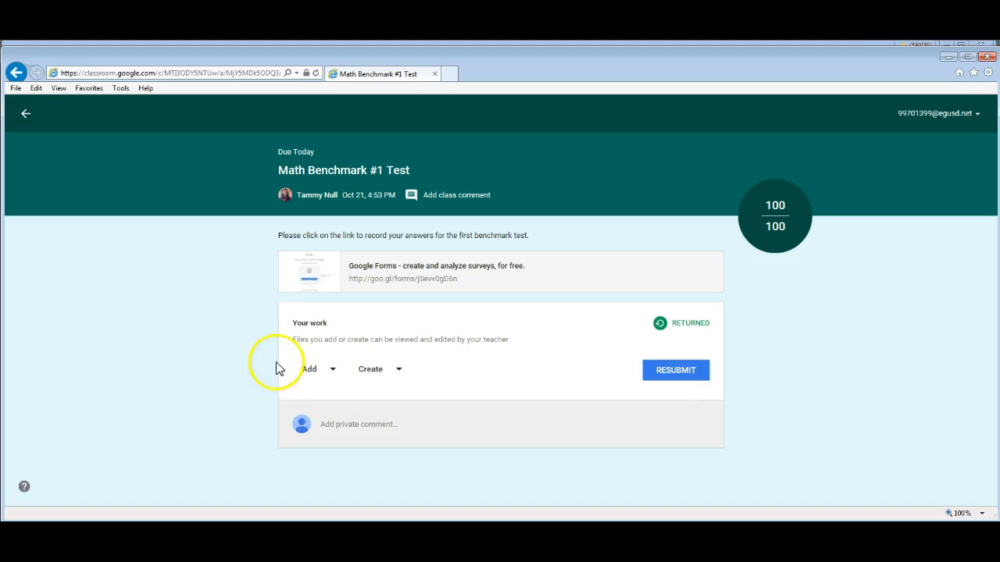
Browse the Add and Create options for attaching files to the student's work
left_click(312, 371)
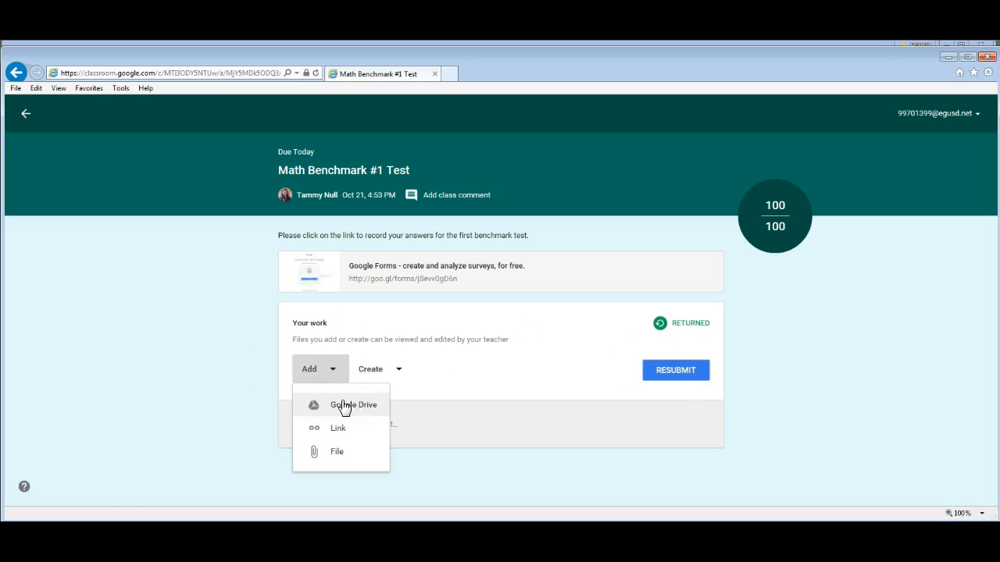
left_click(379, 374)
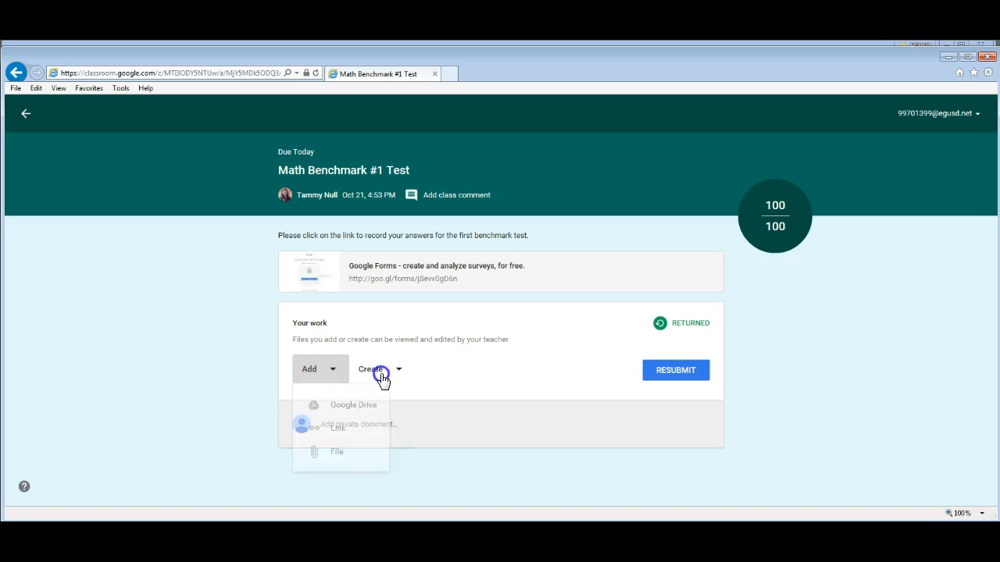
left_click(381, 375)
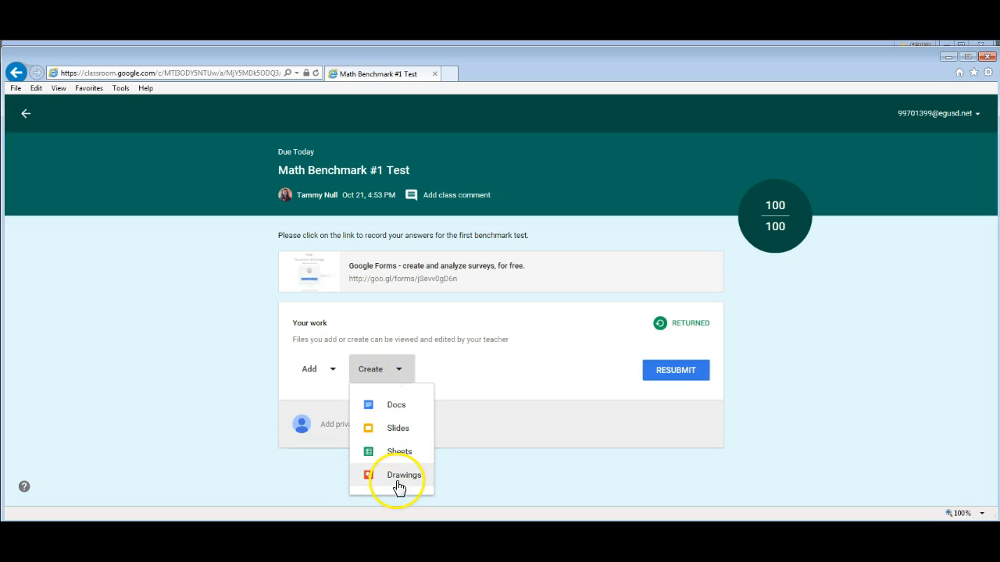